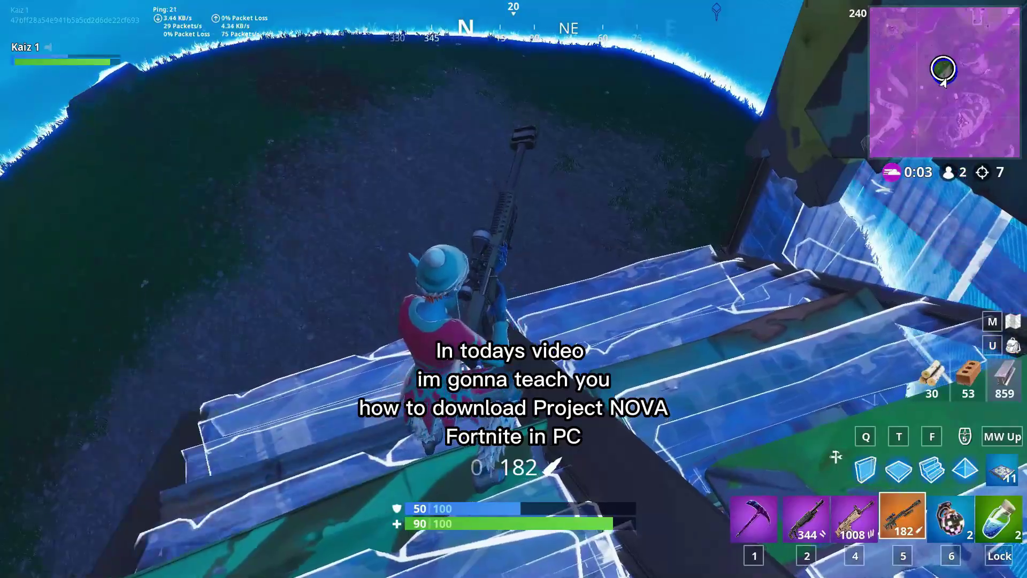
Step: Toggle build mode, snipe the final opponent, then swap to the pickaxe and slot 2
{"action": "key", "text": "q"}
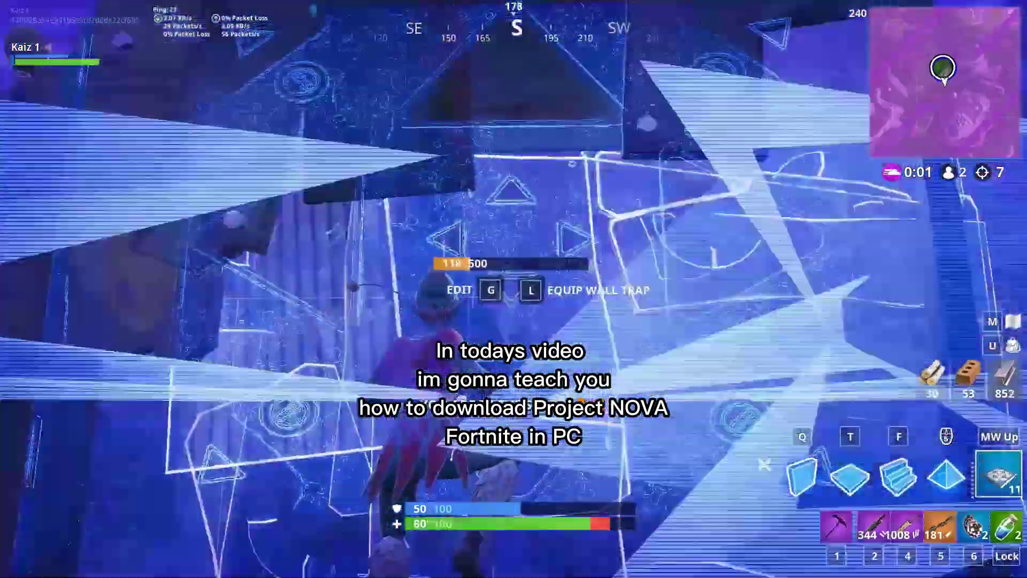
{"action": "key", "text": "5"}
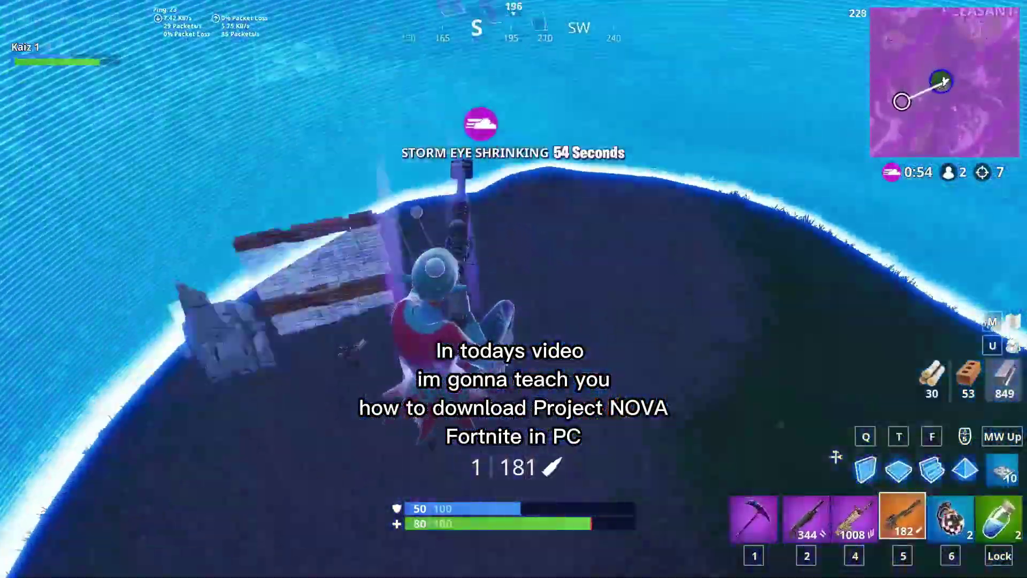
{"action": "left_click", "coordinate": [514, 289]}
{"action": "key", "text": "1"}
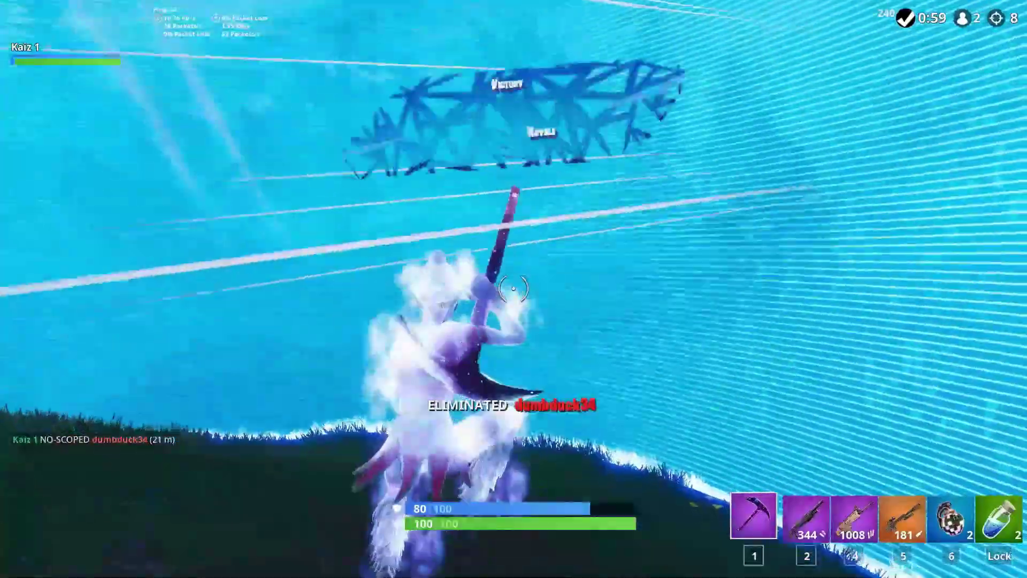
{"action": "key", "text": "2"}
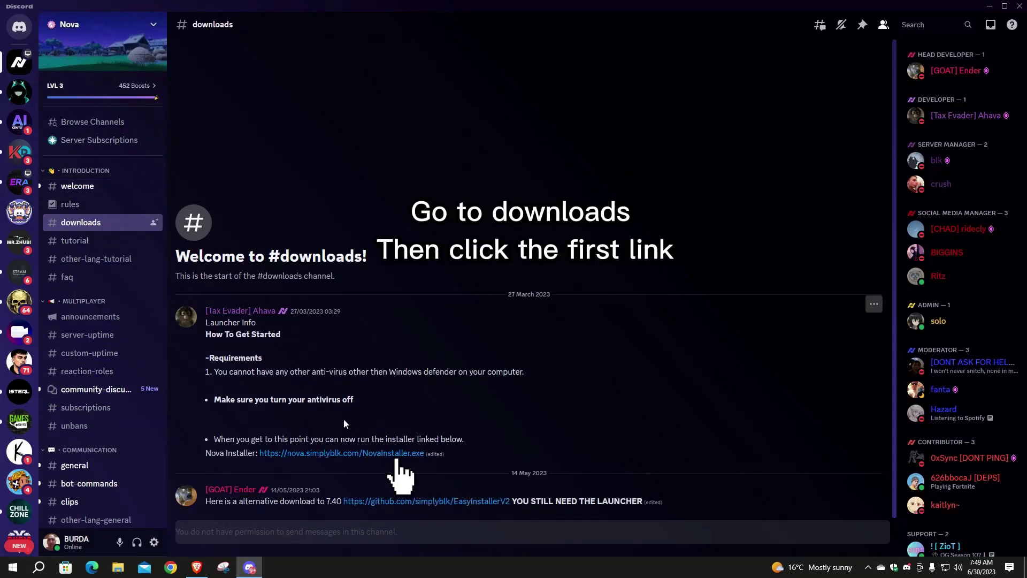
Step: Download NovaInstaller.exe from the #downloads link, continuing past the warning and saving it
{"action": "left_click", "coordinate": [303, 455]}
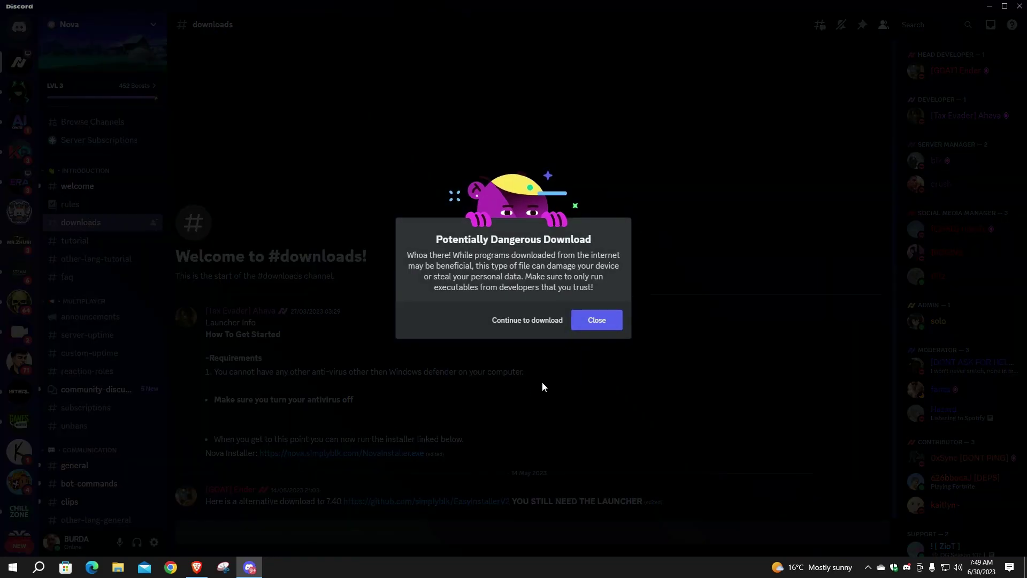
{"action": "left_click", "coordinate": [540, 321]}
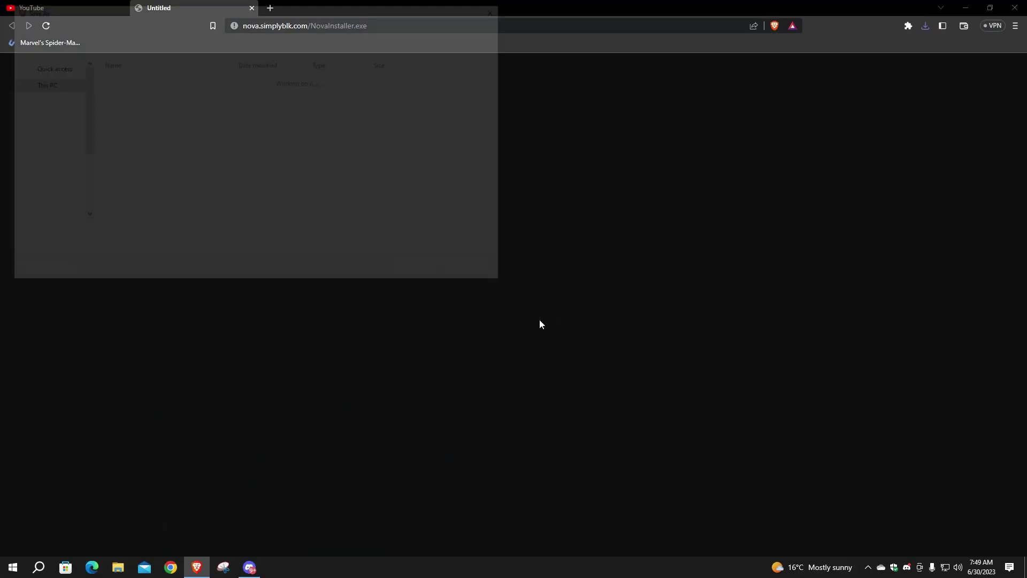
{"action": "left_click", "coordinate": [422, 272]}
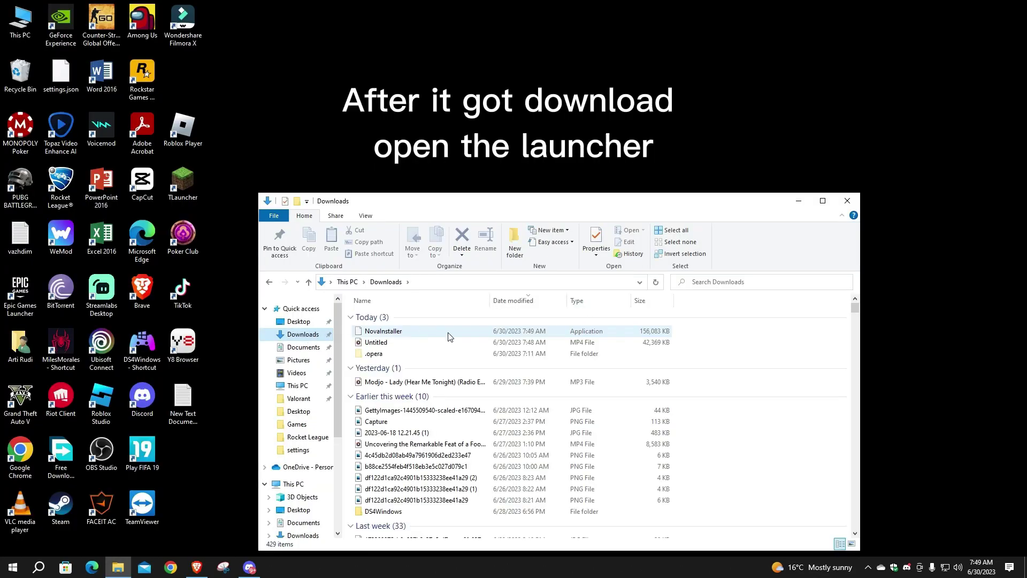
Step: Run NovaInstaller from Downloads and approve the User Account Control prompt
{"action": "double_click", "coordinate": [449, 331]}
{"action": "left_click", "coordinate": [799, 201]}
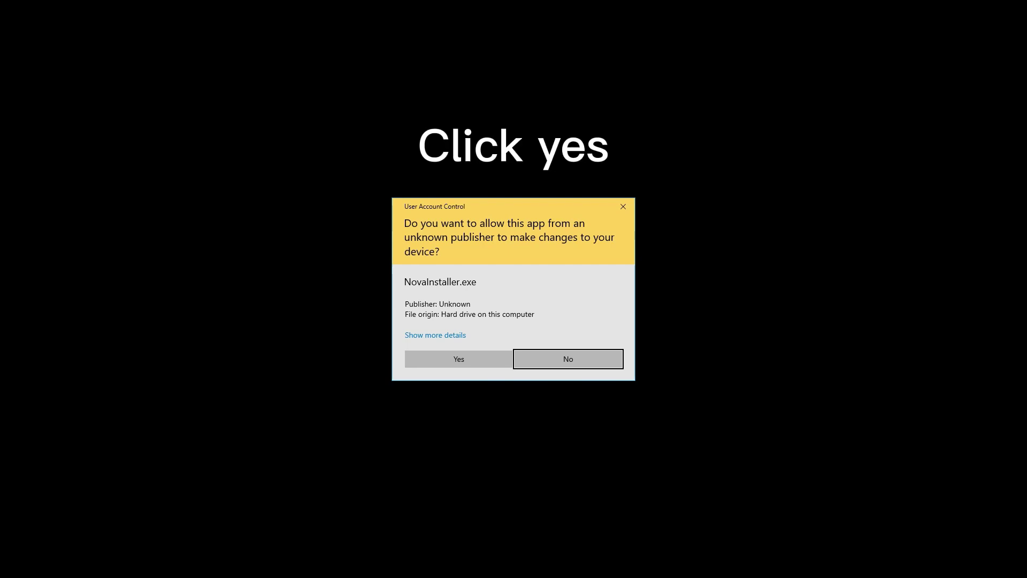
{"action": "left_click", "coordinate": [458, 359]}
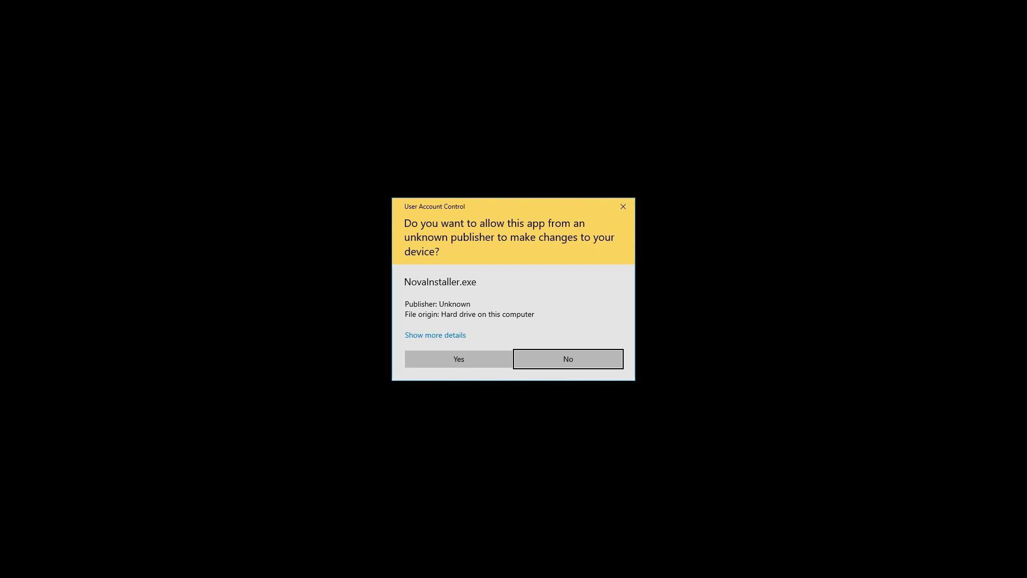
{"action": "left_click", "coordinate": [459, 360]}
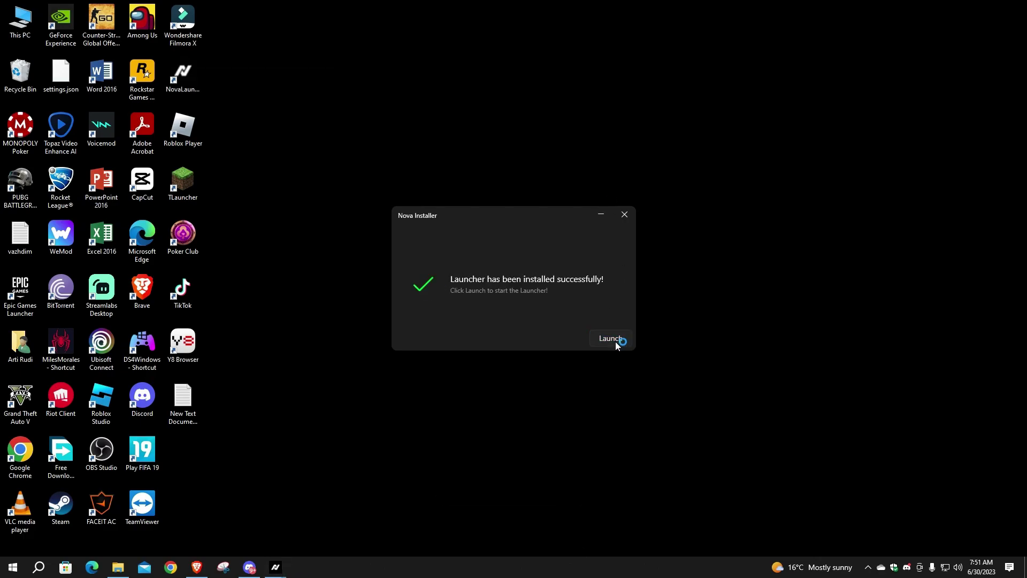
Step: Launch the newly installed Nova Launcher, then return to Discord's Nova general channel
{"action": "left_click", "coordinate": [615, 340]}
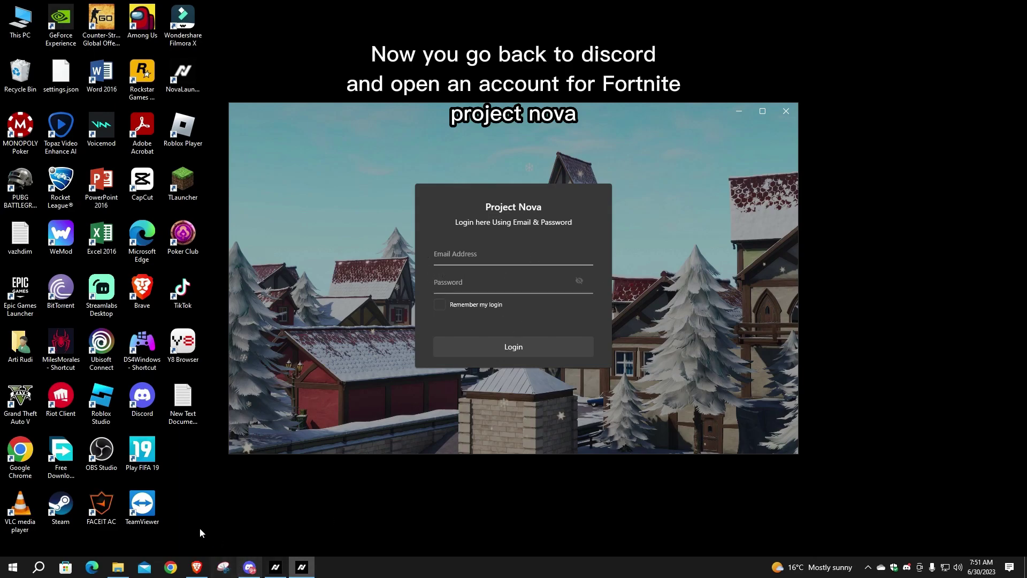
{"action": "left_click", "coordinate": [249, 567]}
{"action": "scroll", "coordinate": [204, 438], "scroll_direction": "down", "scroll_amount": 1}
{"action": "scroll", "coordinate": [48, 423], "scroll_direction": "down", "scroll_amount": 2}
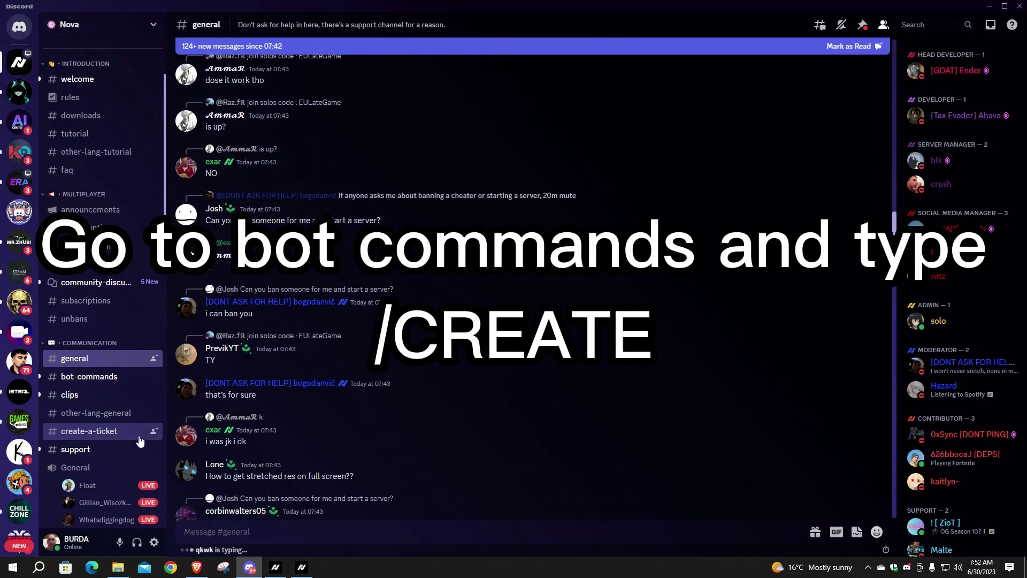
Step: In #bot-commands, submit Nova Manager's /create with an email, username and password
{"action": "left_click", "coordinate": [100, 379]}
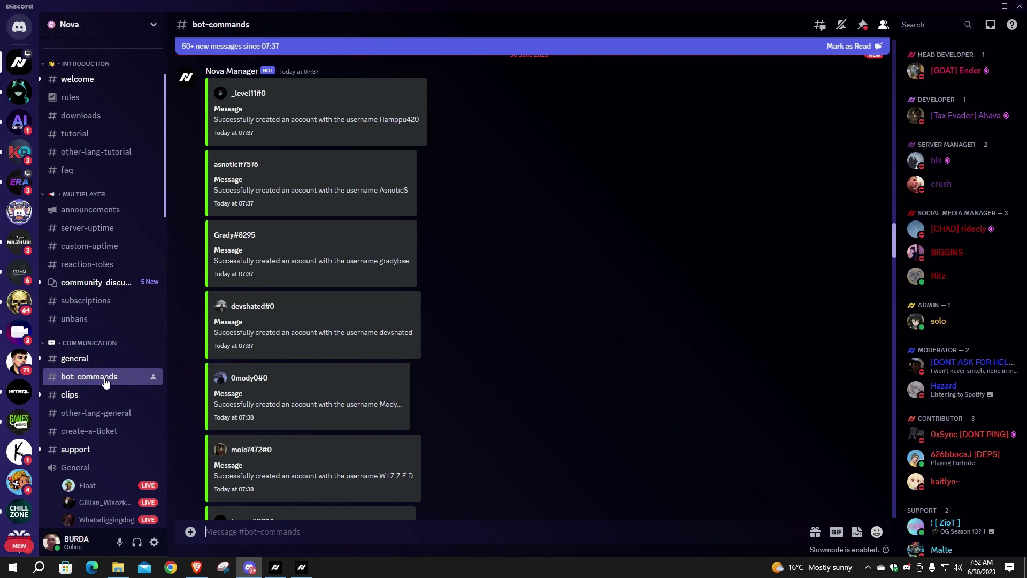
{"action": "scroll", "coordinate": [317, 406], "scroll_direction": "down", "scroll_amount": 15}
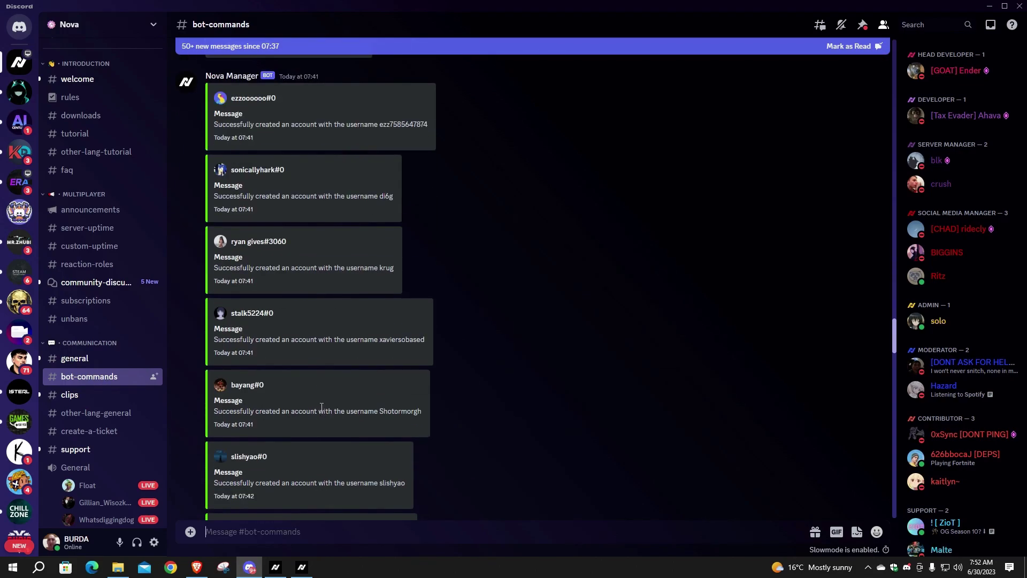
{"action": "scroll", "coordinate": [321, 407], "scroll_direction": "down", "scroll_amount": 20}
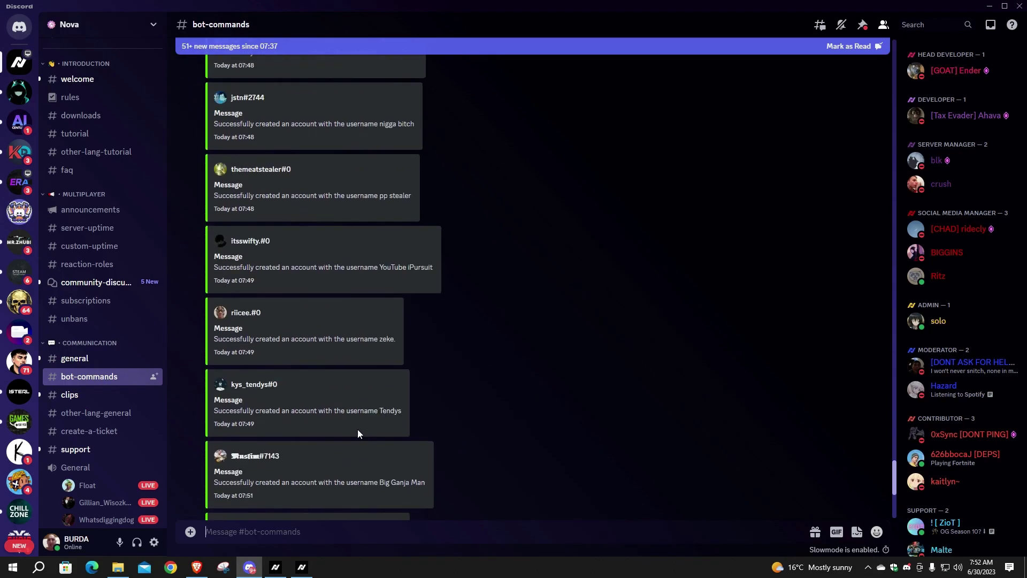
{"action": "scroll", "coordinate": [342, 444], "scroll_direction": "down", "scroll_amount": 5}
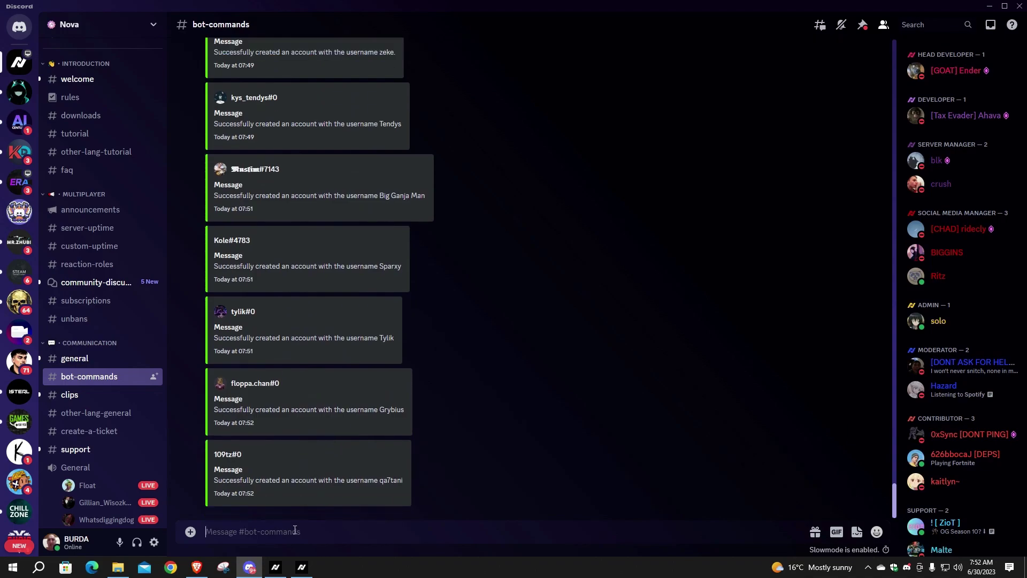
{"action": "type", "text": "/"}
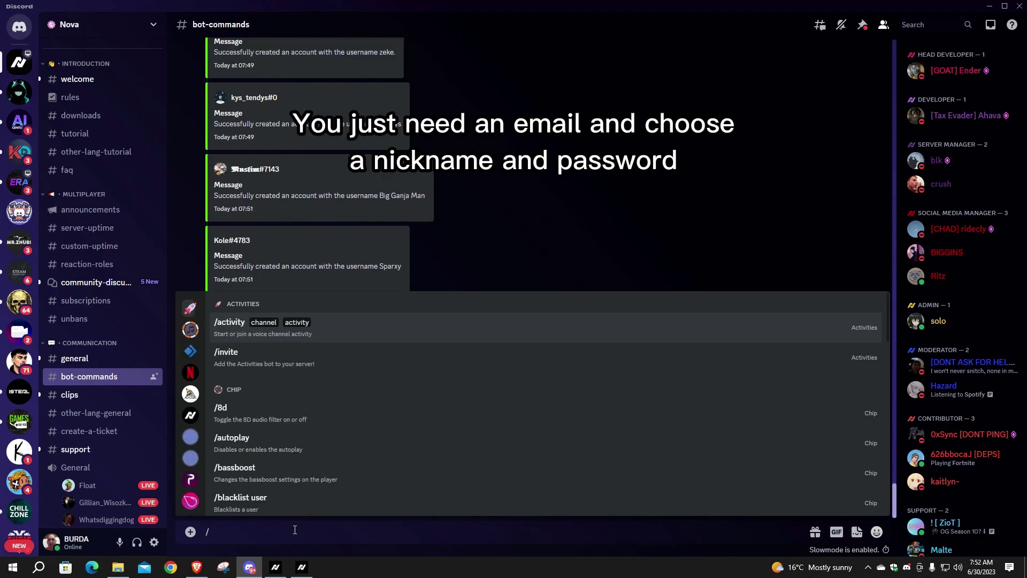
{"action": "scroll", "coordinate": [297, 475], "scroll_direction": "down", "scroll_amount": 3}
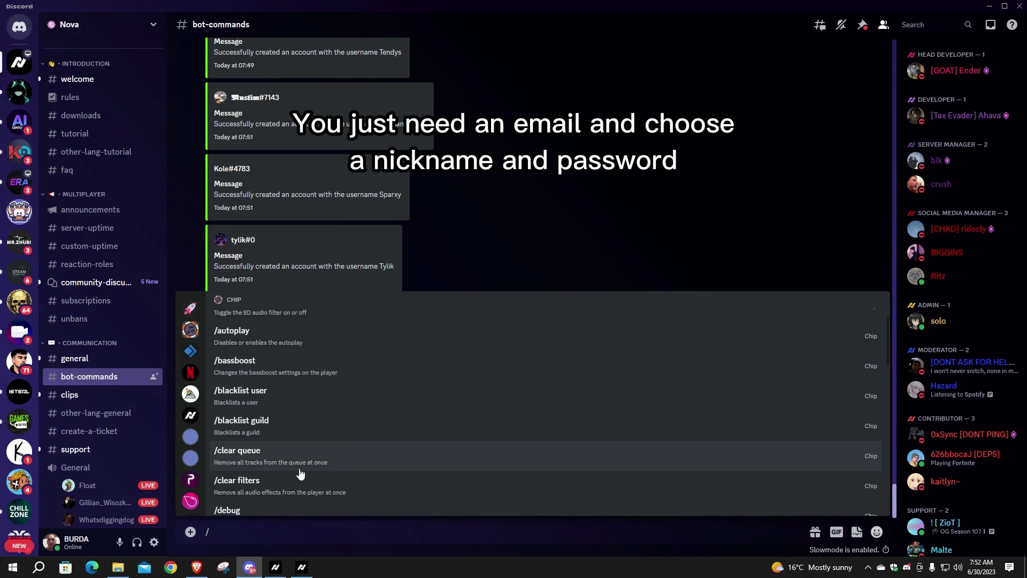
{"action": "type", "text": "create"}
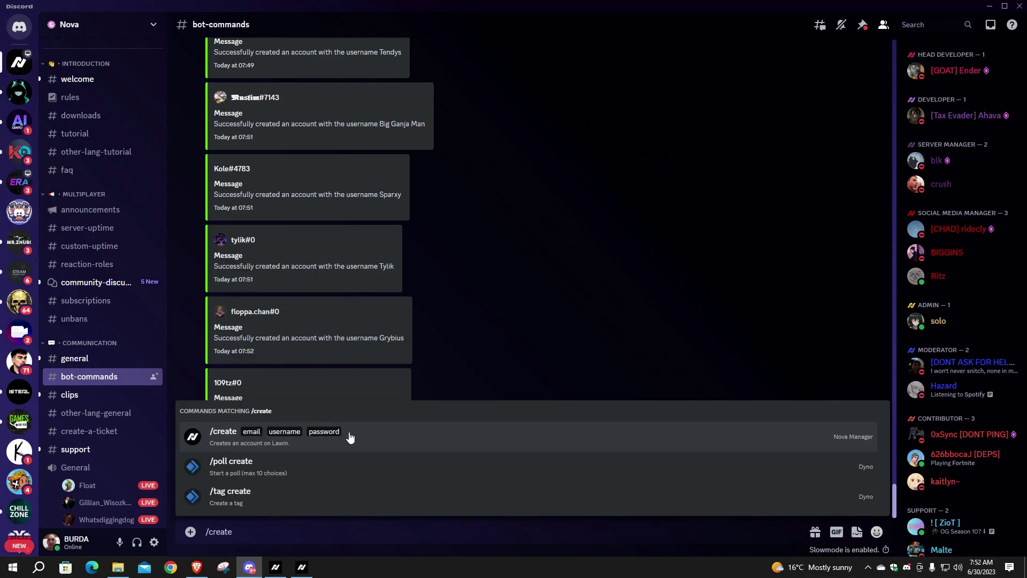
{"action": "left_click", "coordinate": [351, 438]}
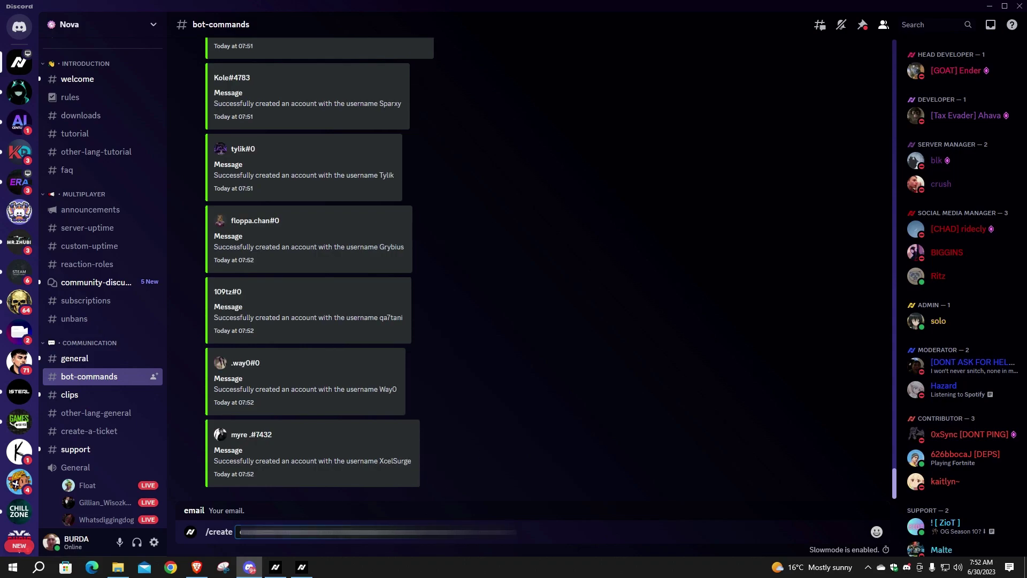
{"action": "key", "text": "shift+Tab"}
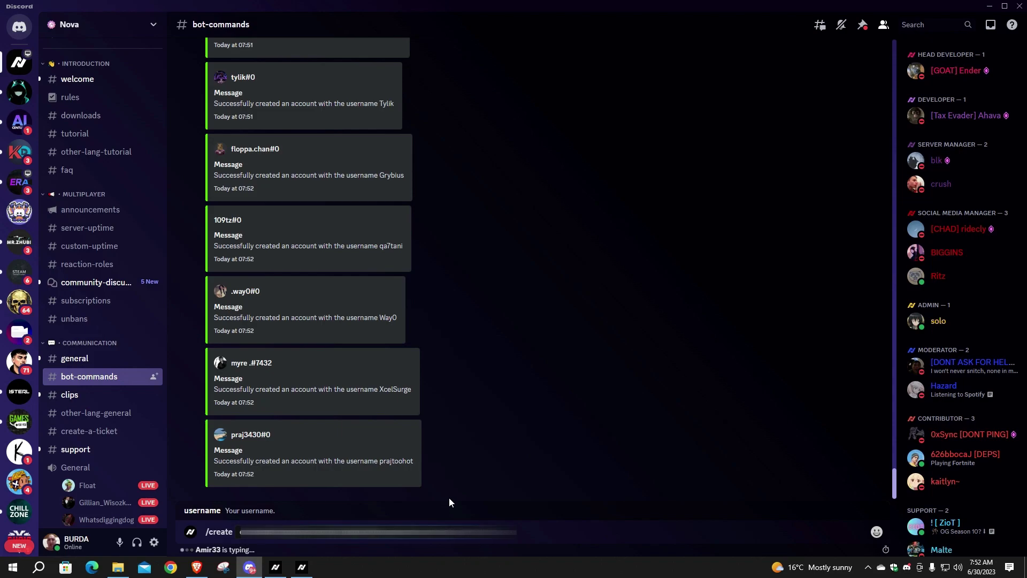
{"action": "key", "text": "Tab"}
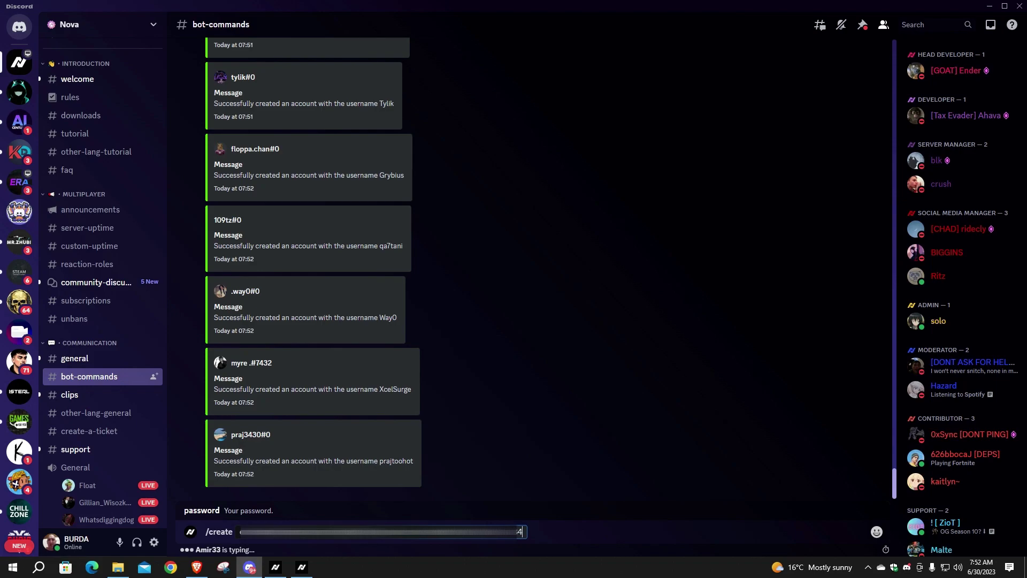
{"action": "key", "text": "Return"}
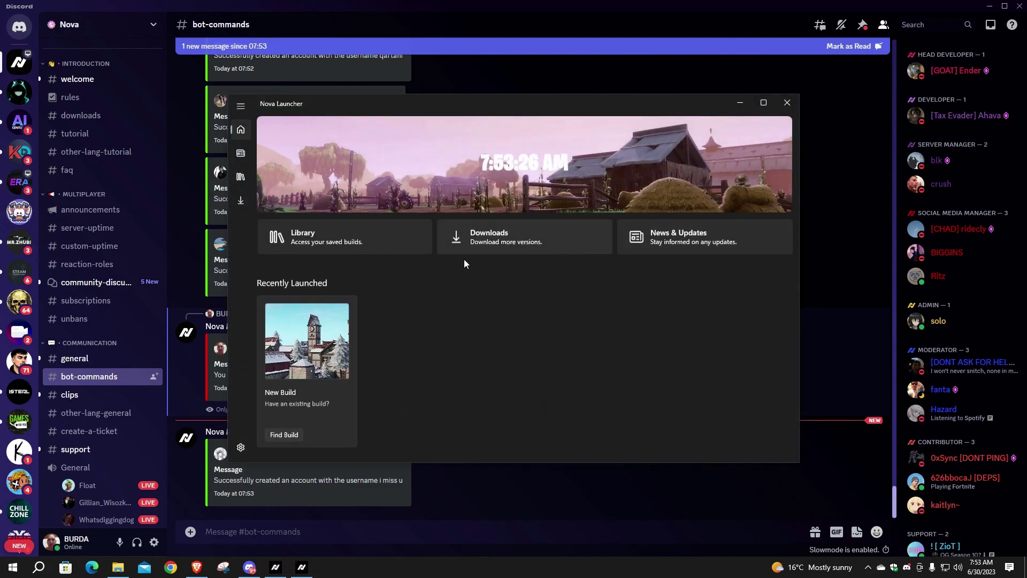
Step: Maximize the launcher and download build 7.40 into the Games folder on Local Disk (G:)
{"action": "left_click", "coordinate": [764, 103]}
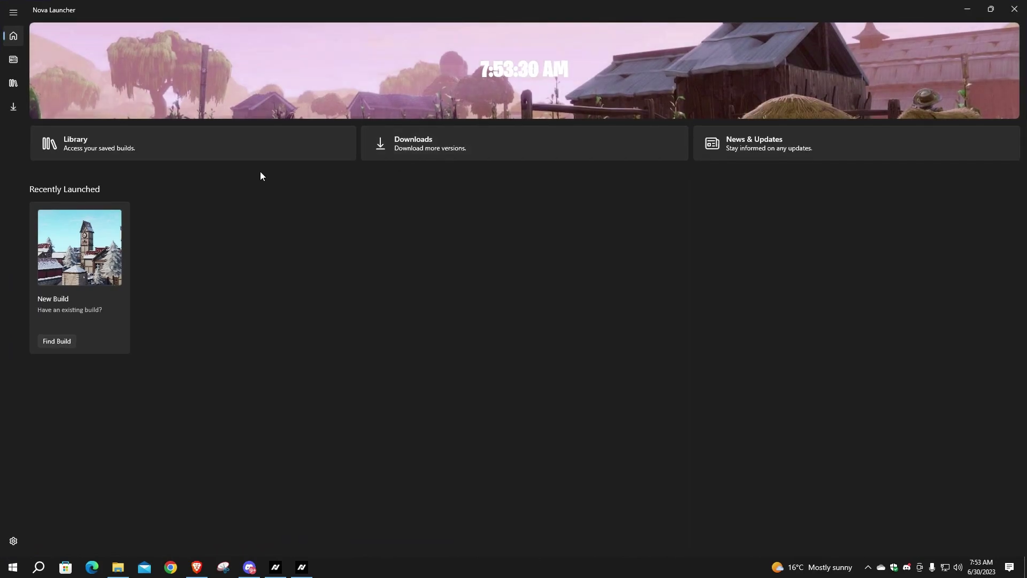
{"action": "left_click", "coordinate": [427, 142]}
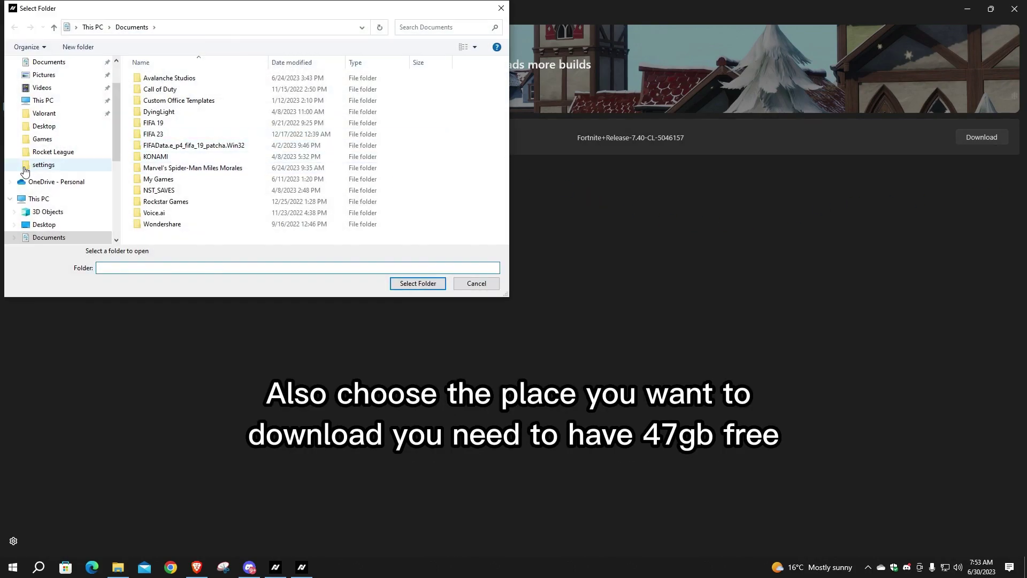
{"action": "scroll", "coordinate": [78, 210], "scroll_direction": "down", "scroll_amount": 1}
{"action": "scroll", "coordinate": [78, 210], "scroll_direction": "down", "scroll_amount": 2}
{"action": "left_click", "coordinate": [75, 224]}
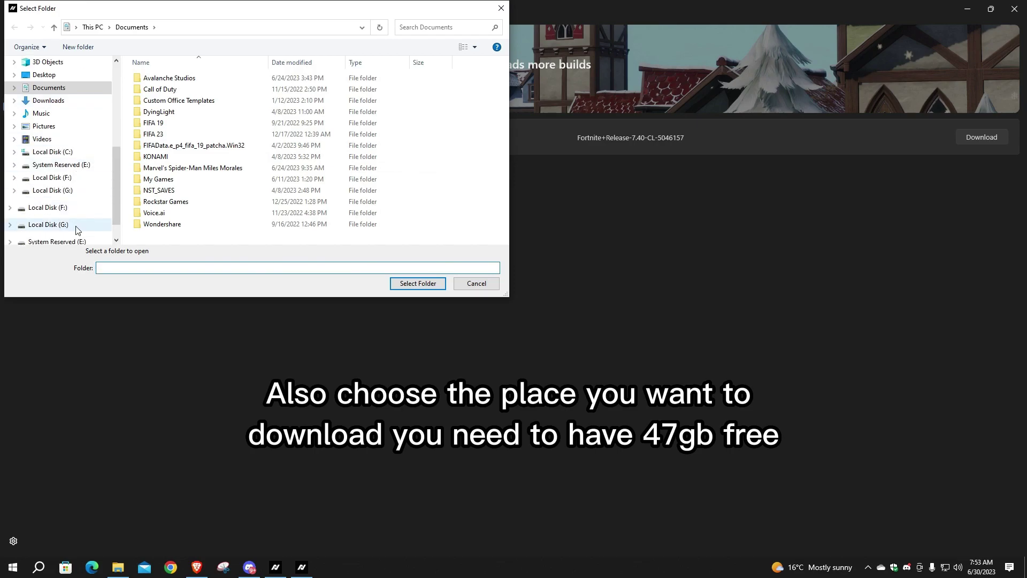
{"action": "left_click", "coordinate": [165, 169]}
{"action": "double_click", "coordinate": [165, 168]}
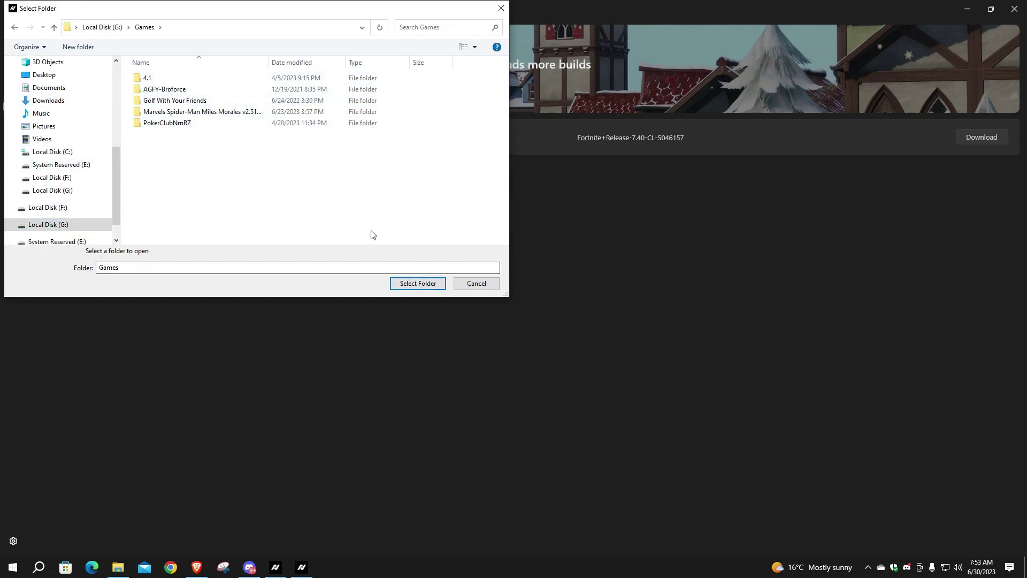
{"action": "left_click", "coordinate": [412, 283]}
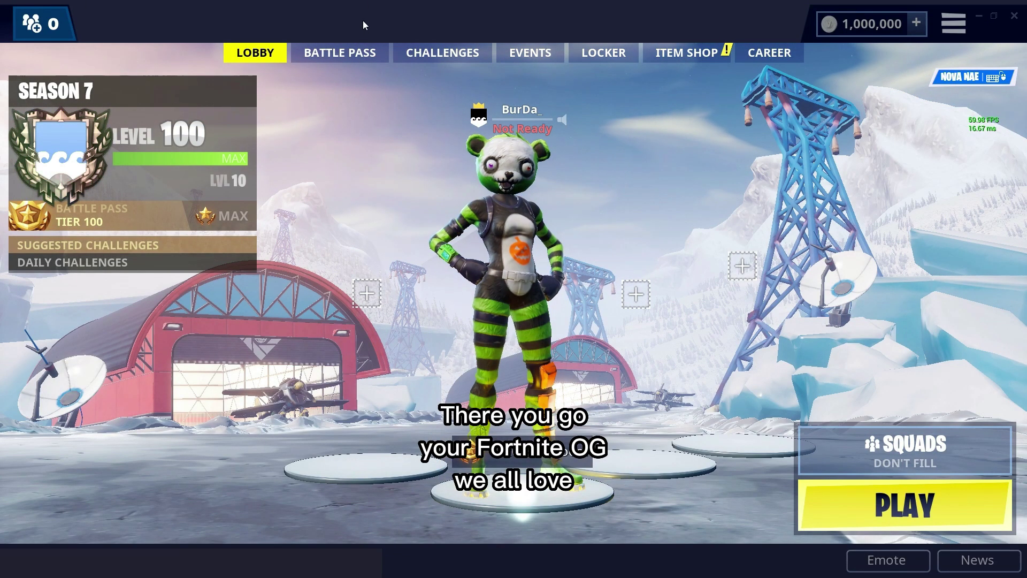
Step: Check the Item Shop, perform the Dance Moves emote, then open the locker's Outfit slot
{"action": "left_click", "coordinate": [691, 55]}
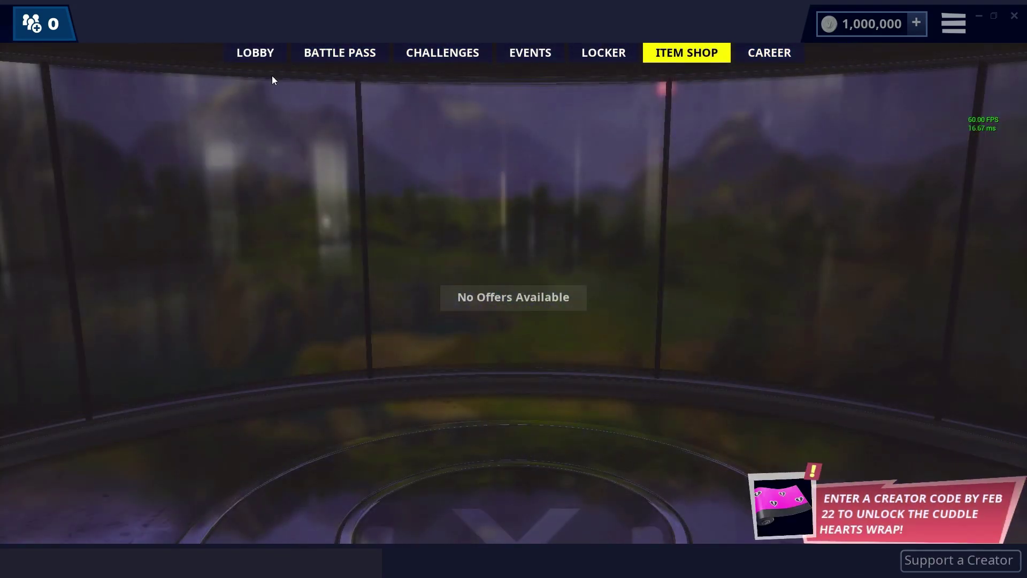
{"action": "left_click", "coordinate": [257, 55]}
{"action": "left_click", "coordinate": [887, 561]}
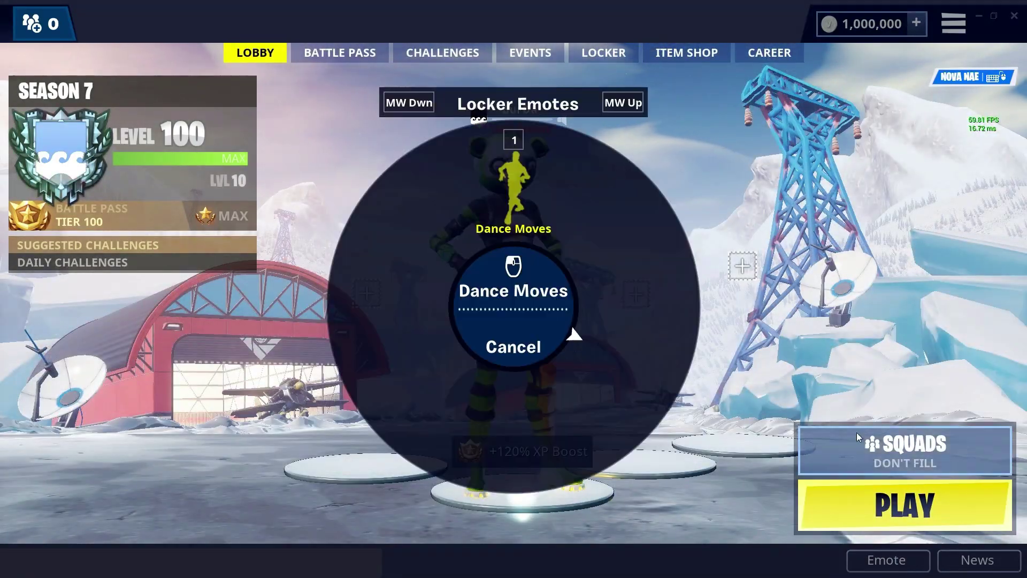
{"action": "left_click", "coordinate": [556, 210]}
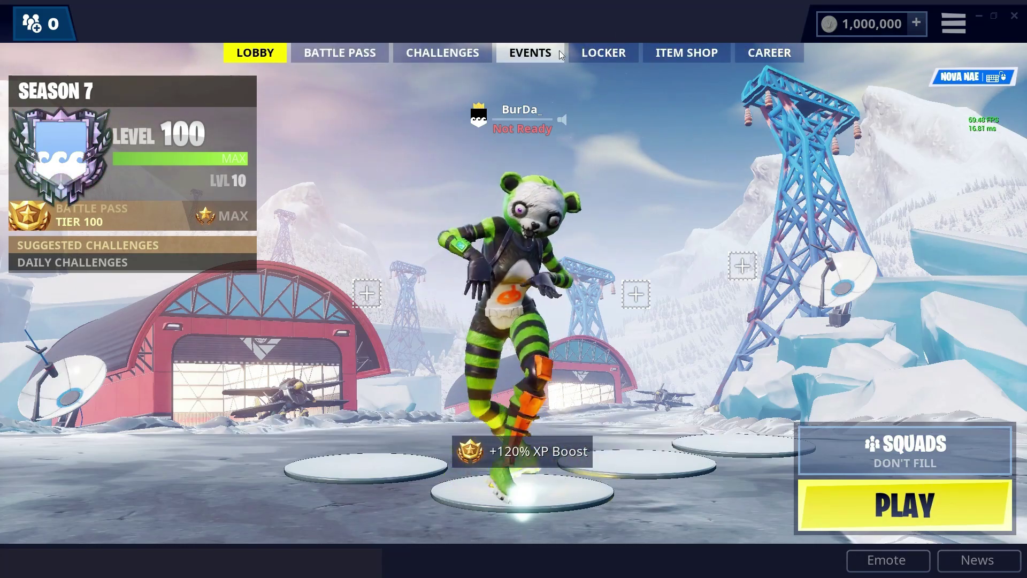
{"action": "left_click", "coordinate": [602, 51]}
{"action": "left_click", "coordinate": [94, 178]}
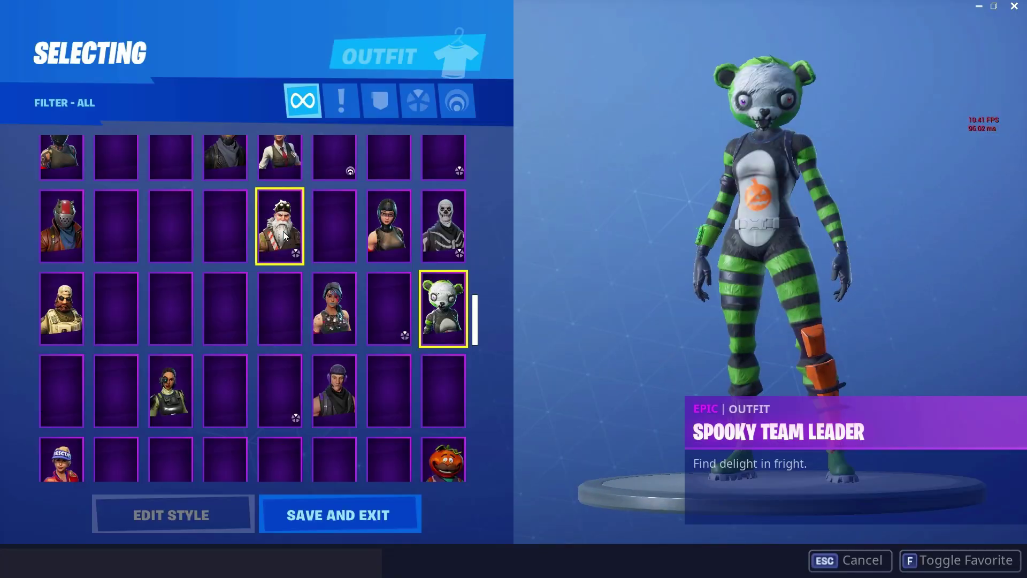
Step: Equip the goggled snowboarder outfit from the grid and start Solo matchmaking
{"action": "scroll", "coordinate": [310, 256], "scroll_direction": "up", "scroll_amount": 2}
{"action": "left_click_drag", "start_coordinate": [478, 305], "coordinate": [477, 133]}
{"action": "scroll", "coordinate": [470, 228], "scroll_direction": "down", "scroll_amount": 1}
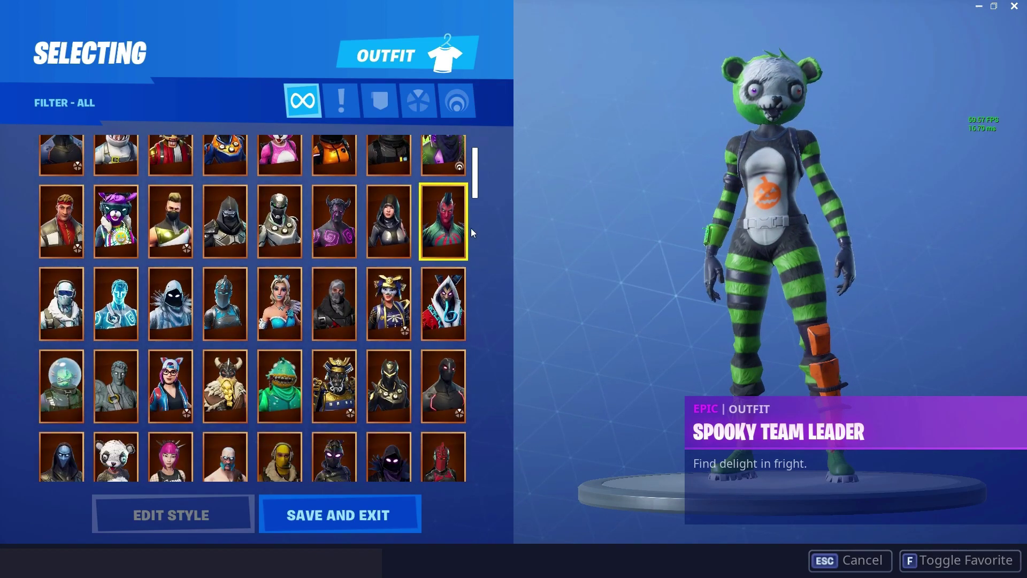
{"action": "scroll", "coordinate": [472, 244], "scroll_direction": "down", "scroll_amount": 4}
{"action": "left_click_drag", "start_coordinate": [471, 244], "coordinate": [467, 374]}
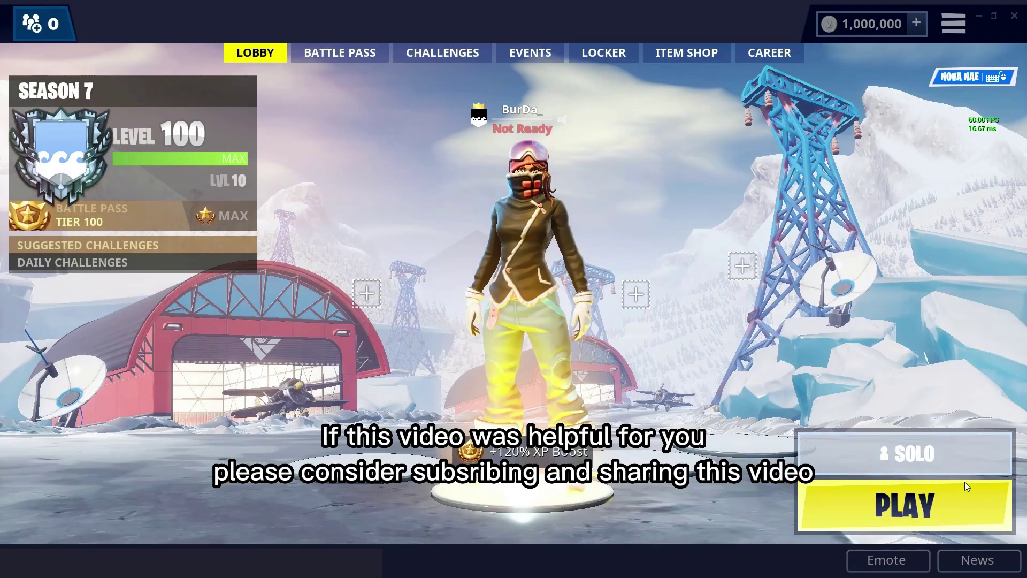
{"action": "left_click", "coordinate": [964, 481]}
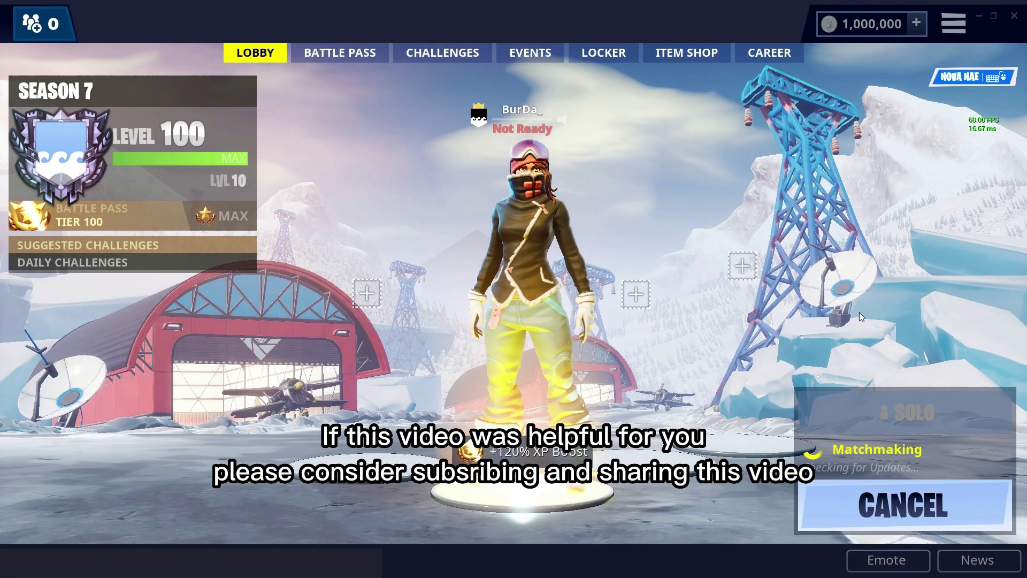